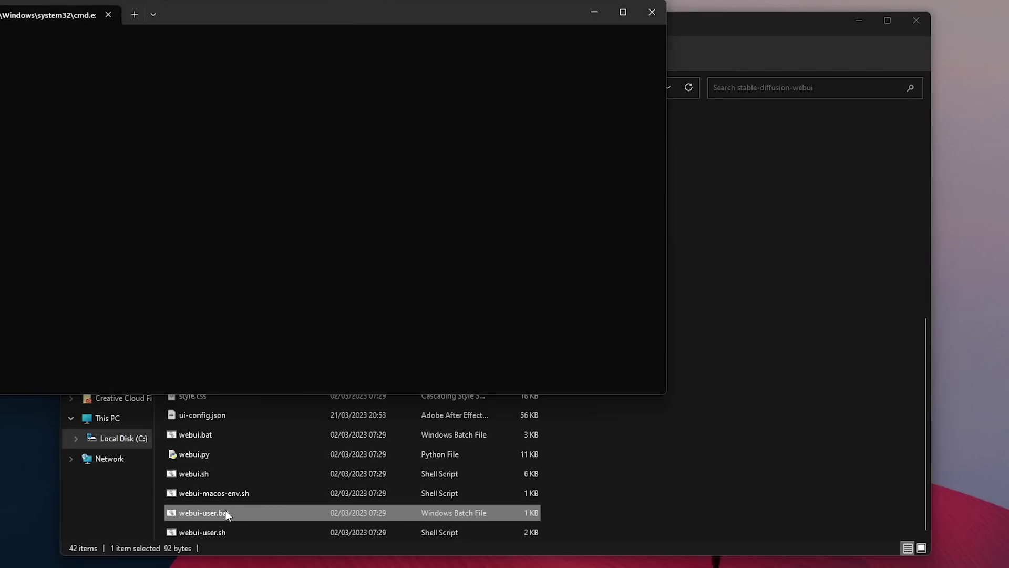
left_click_drag(449, 21, 633, 93)
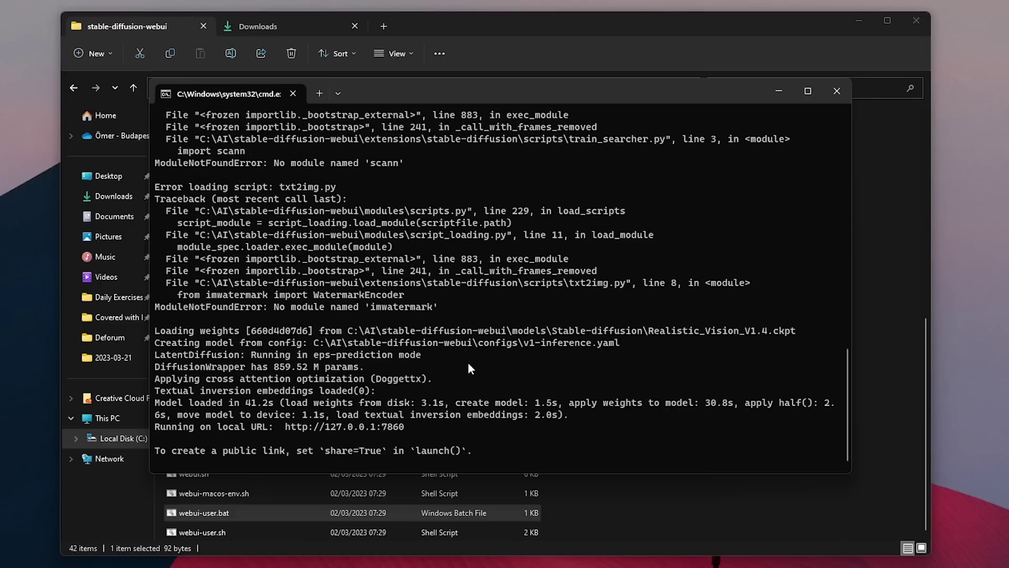
left_click_drag(410, 427, 285, 424)
key("ctrl+c")
left_click(299, 566)
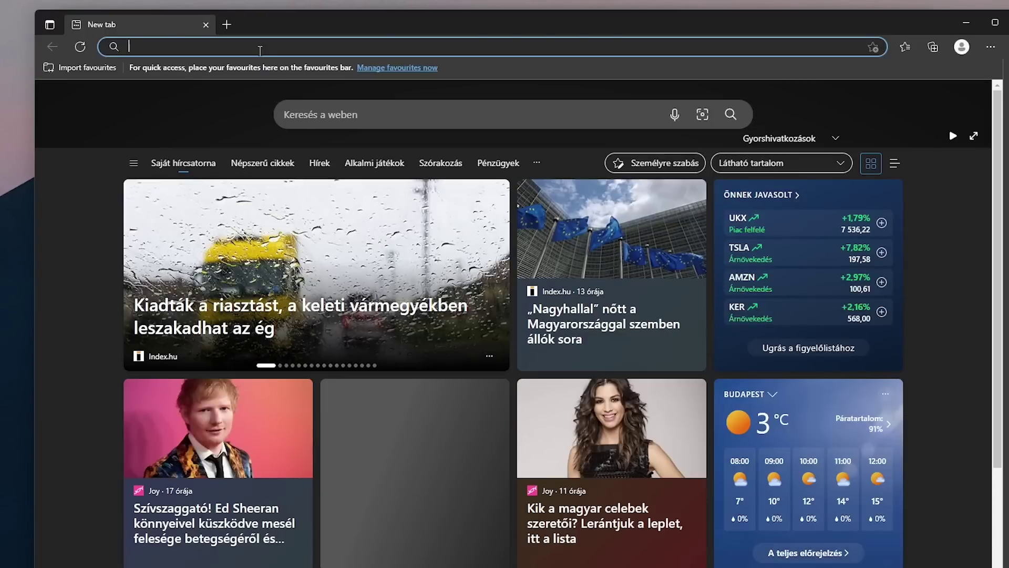
key("ctrl+v")
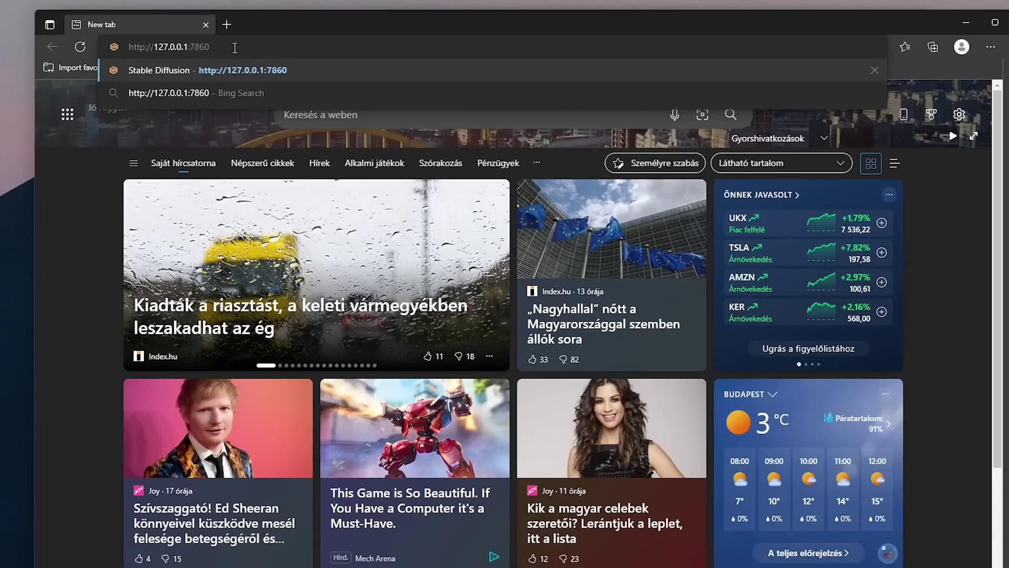
key("Return")
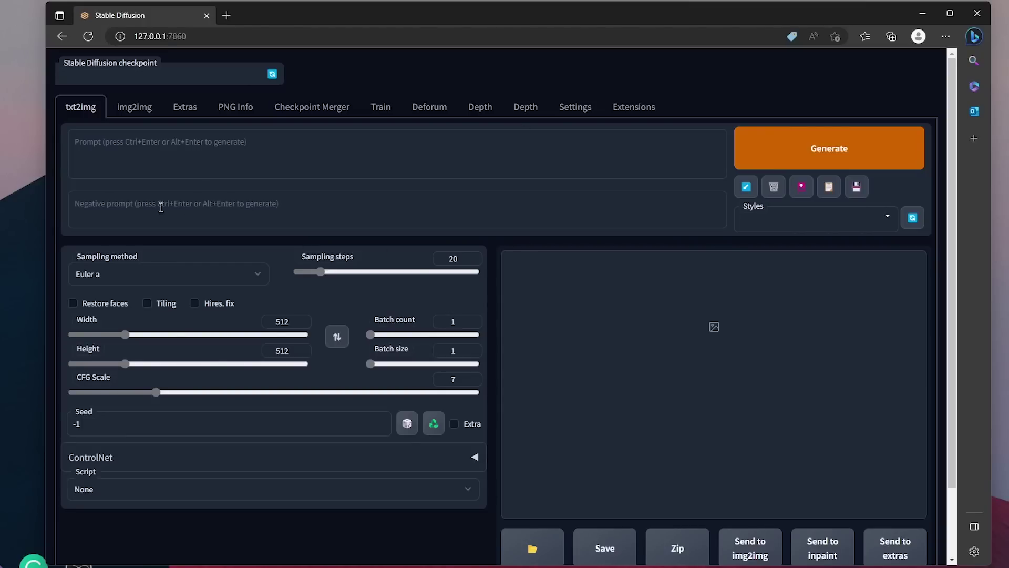
Select the Realistic_Vision_V1.4.ckpt checkpoint, look at the img2img mode and return to txt2img.
left_click(165, 78)
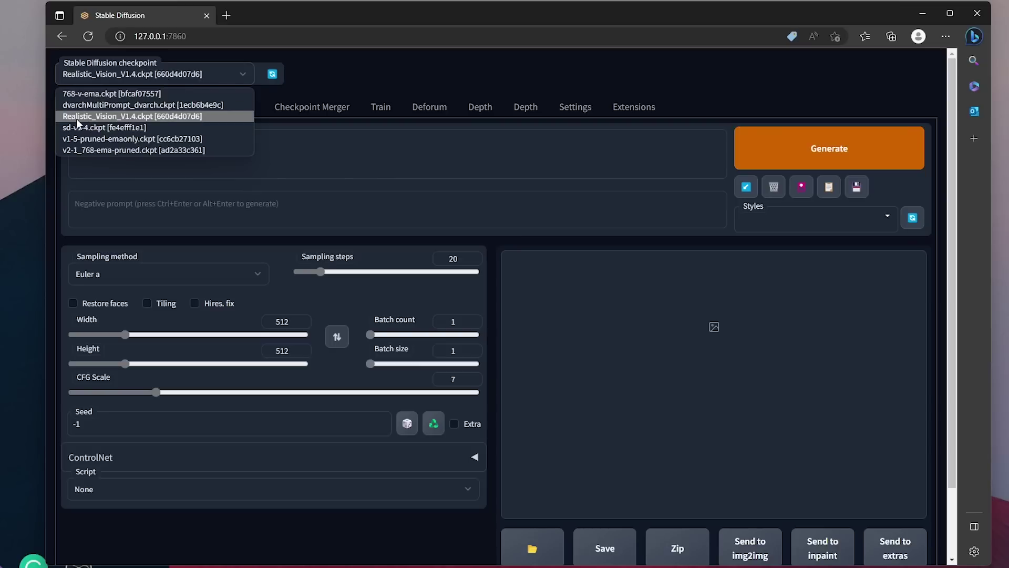
left_click(219, 115)
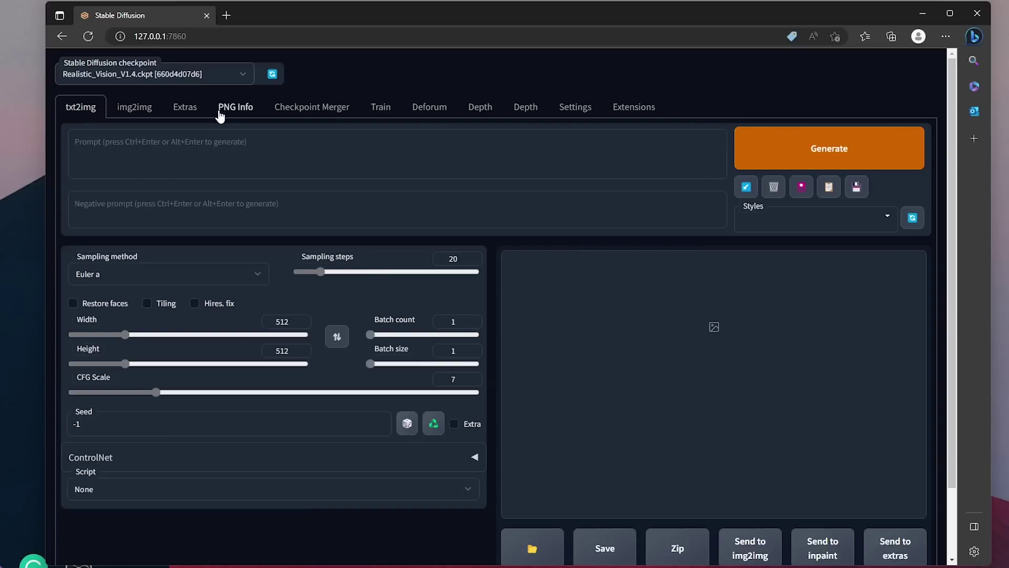
left_click(135, 113)
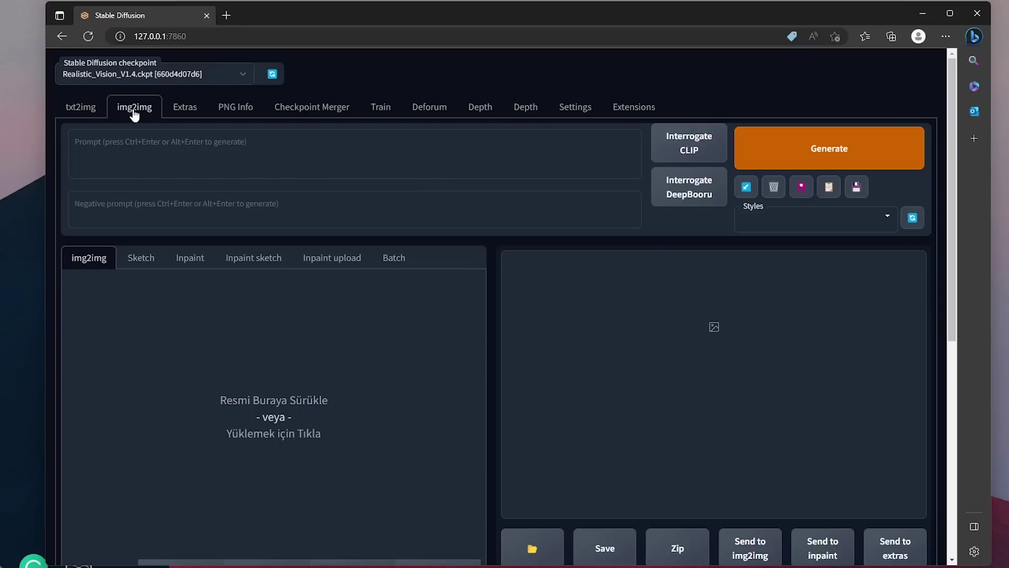
left_click(89, 110)
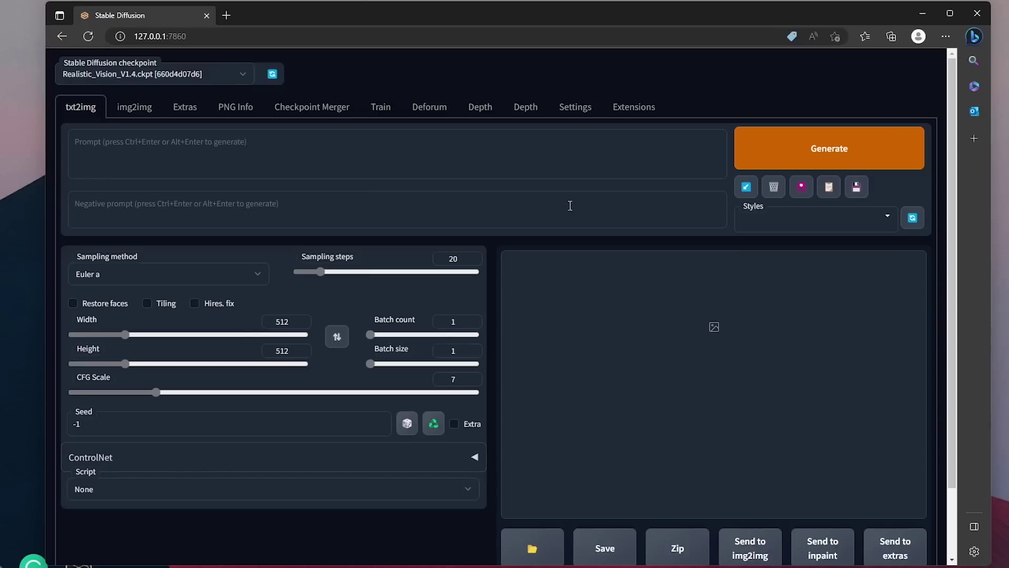
Expand the ControlNet section and load Sketch_02.jpg from the Downloads folder as its input image.
left_click(158, 465)
scroll(276, 433, "down", 4)
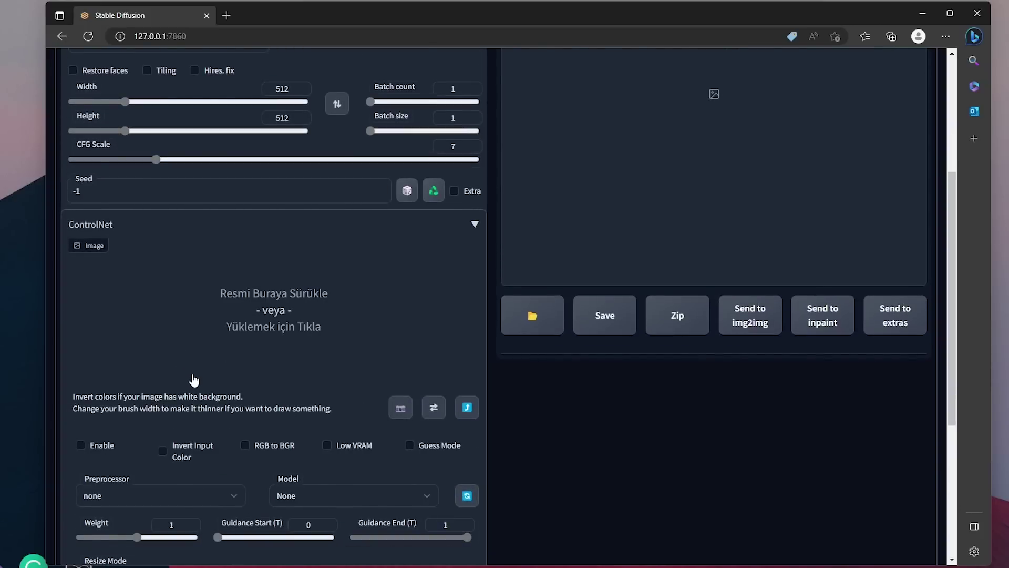
scroll(415, 340, "up", 1)
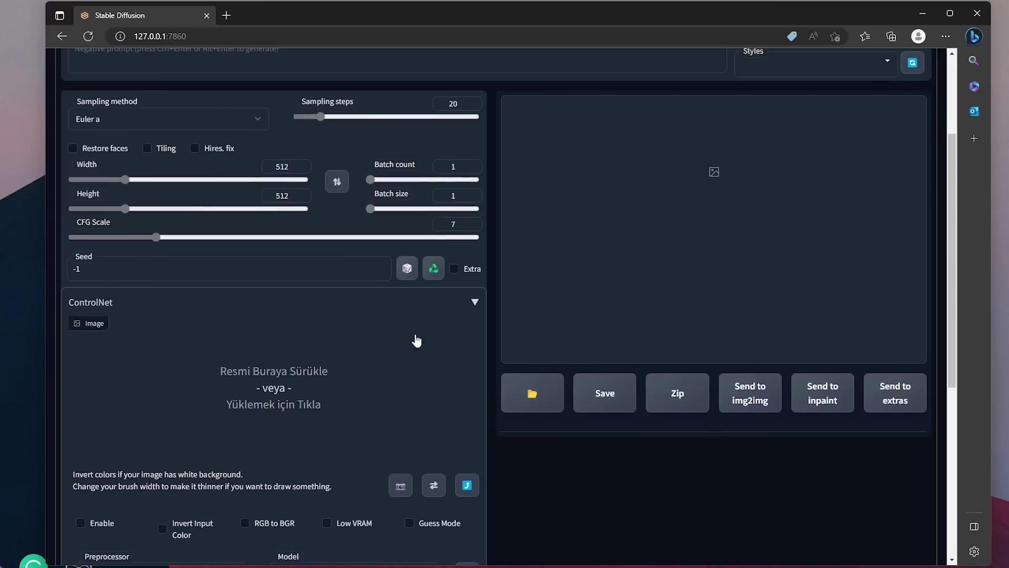
left_click(470, 304)
left_click(193, 460)
scroll(211, 447, "down", 4)
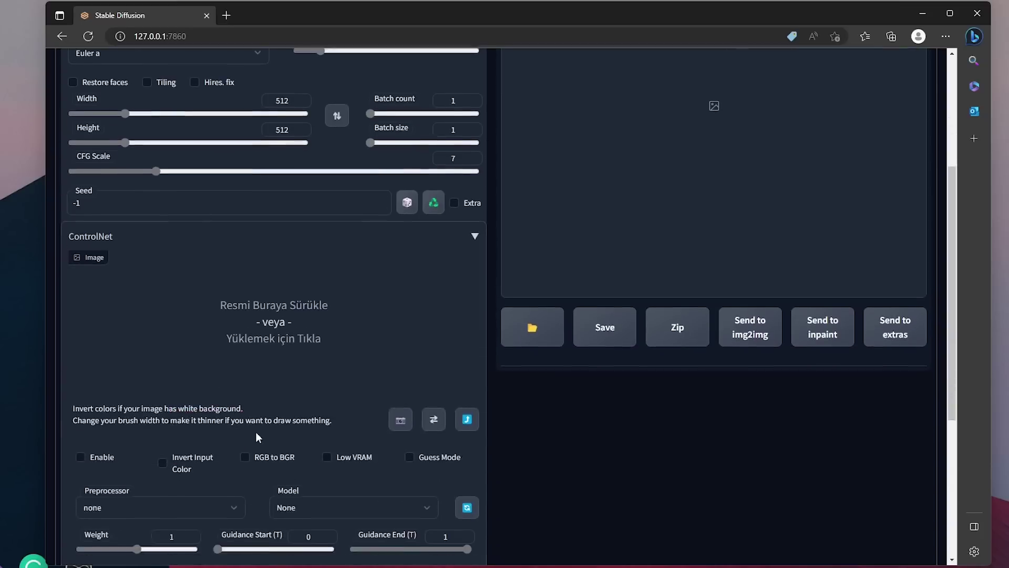
left_click(283, 321)
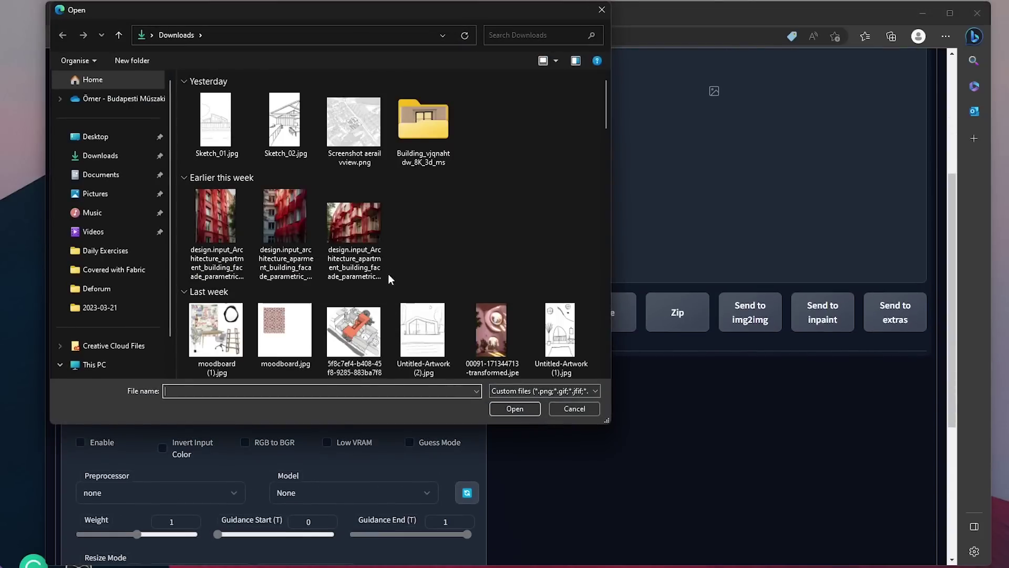
left_click(292, 157)
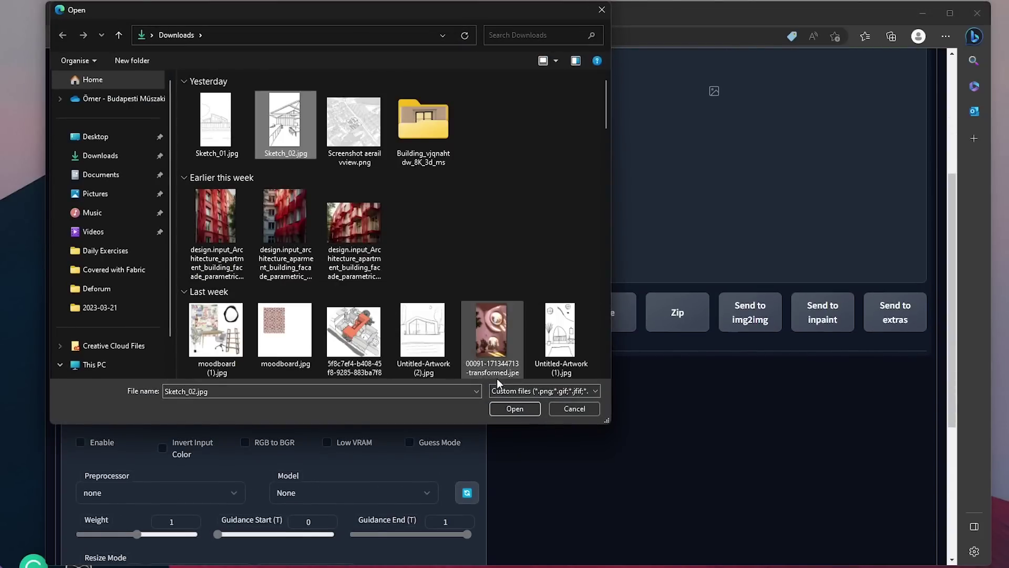
left_click(515, 408)
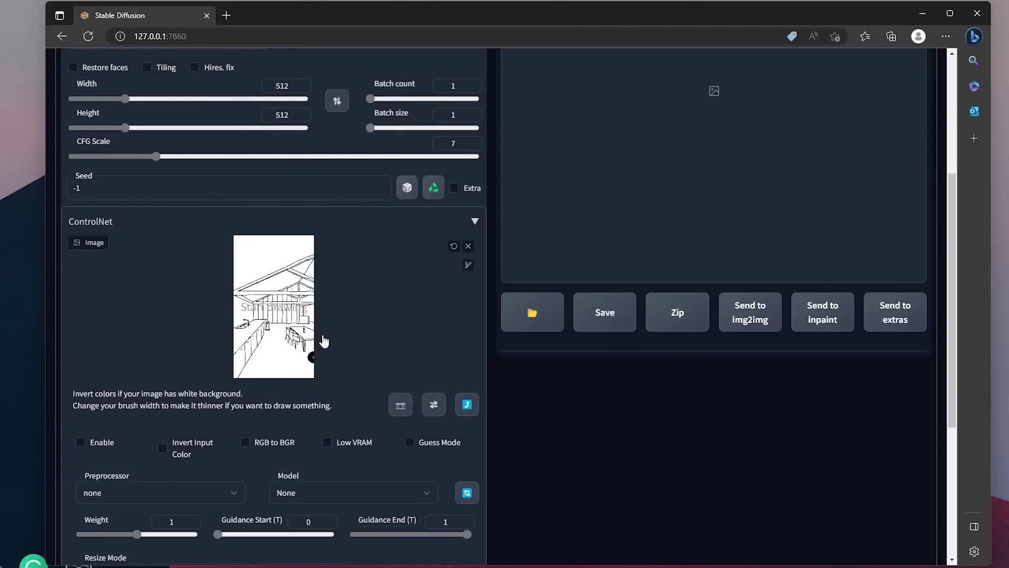
Set the output image width to 576 and height to 960, with 30 sampling steps.
scroll(323, 341, "up", 3)
left_click_drag(289, 240, 280, 242)
type("76")
key("Tab")
type("960")
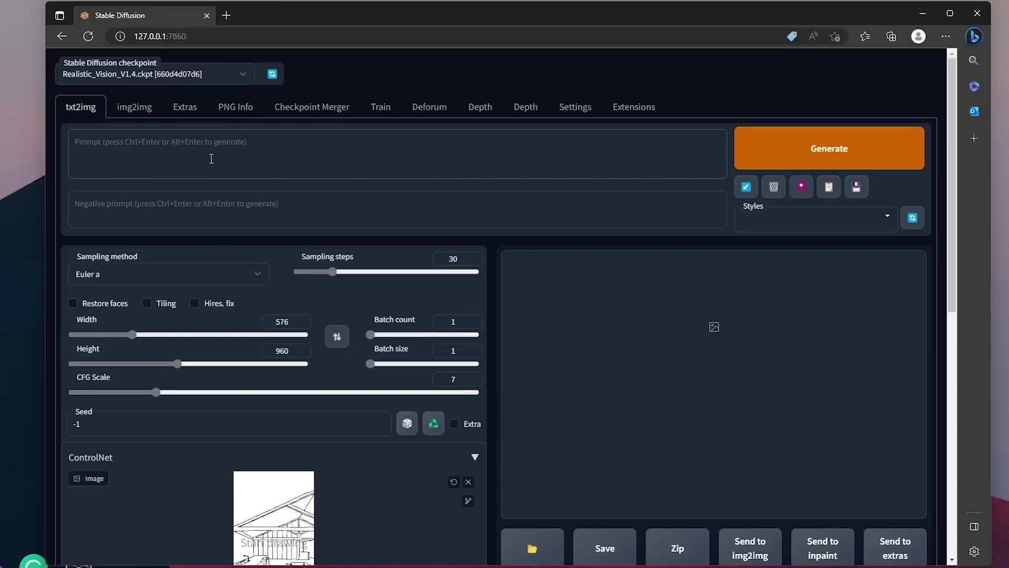
Enter the prompt "RAW photo, home interior view, daylight, sunlight from windows, large glass openings, timber framing, kitchen counter, concrete flooring" with <lora:epiNoiseoffset_v2:1>.
left_click(212, 158)
type("RAW pho")
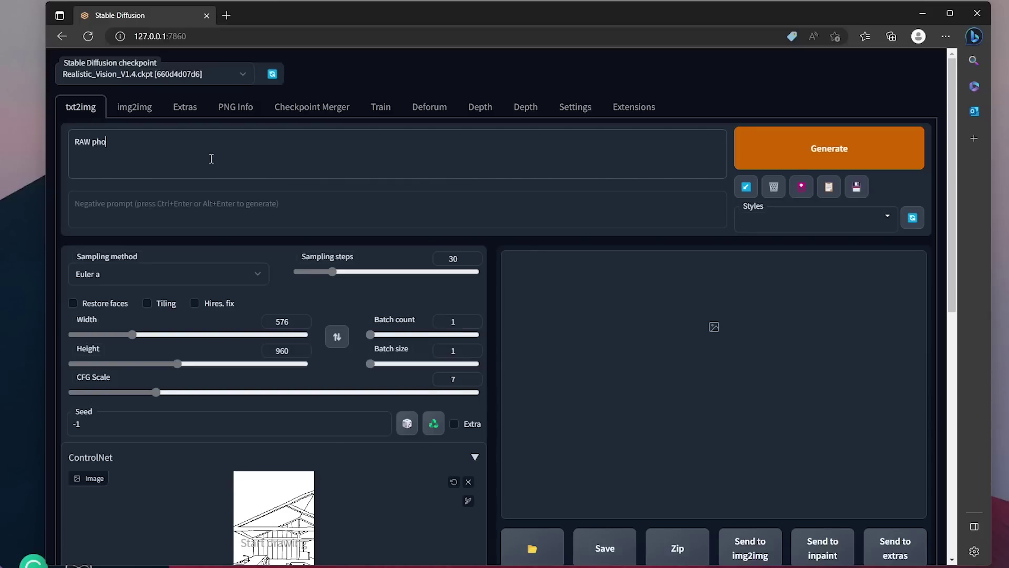
type("to, home interior view, day")
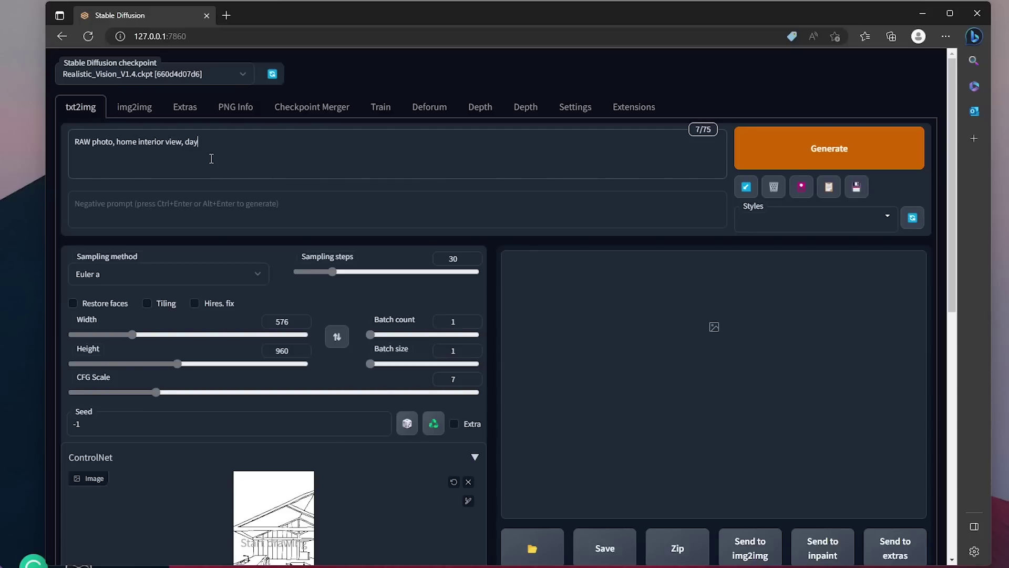
type("light, sunlight from windows,")
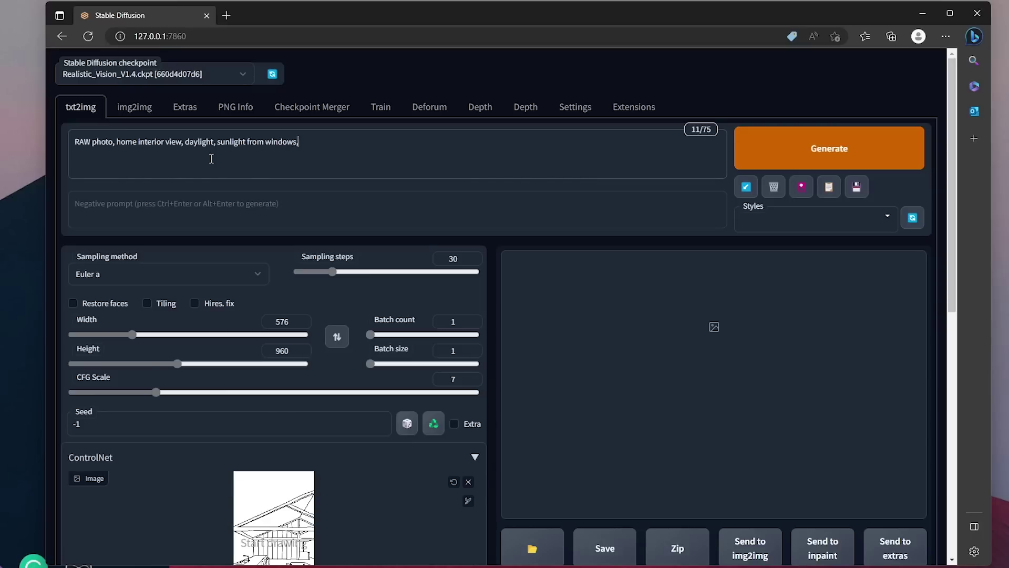
type(" large glass openings, timber framing, kitchen counter, concret")
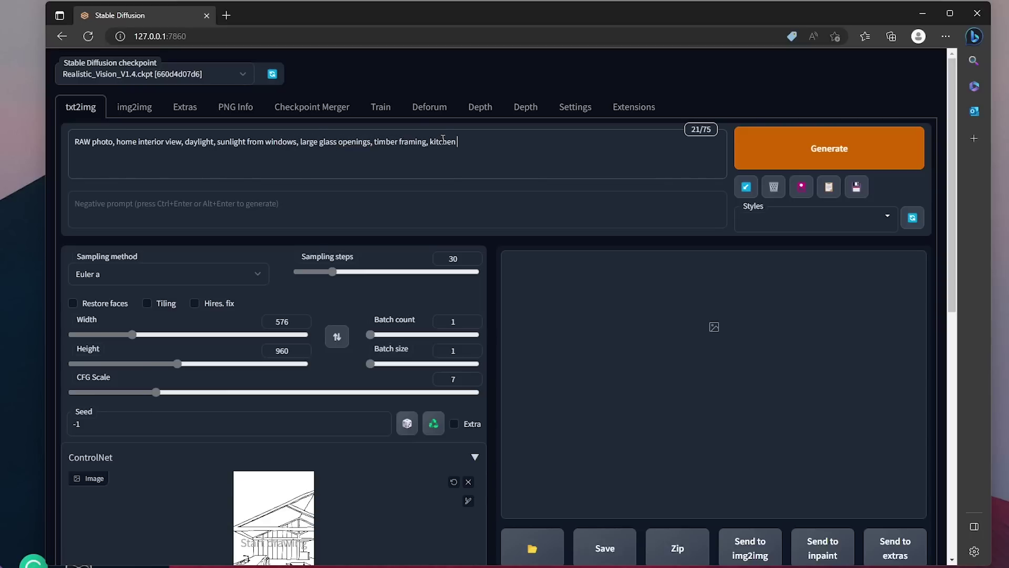
type("e flooring")
Enable ControlNet for the sketch with the control_sd15_scribble model and the scribble preprocessor.
scroll(560, 330, "down", 1)
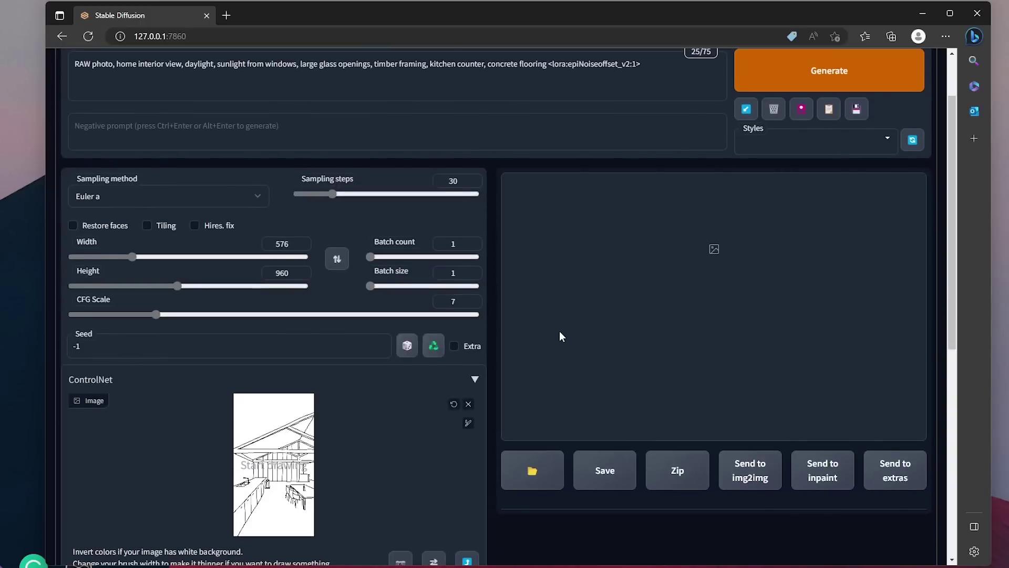
scroll(559, 330, "down", 4)
left_click(97, 296)
left_click(320, 337)
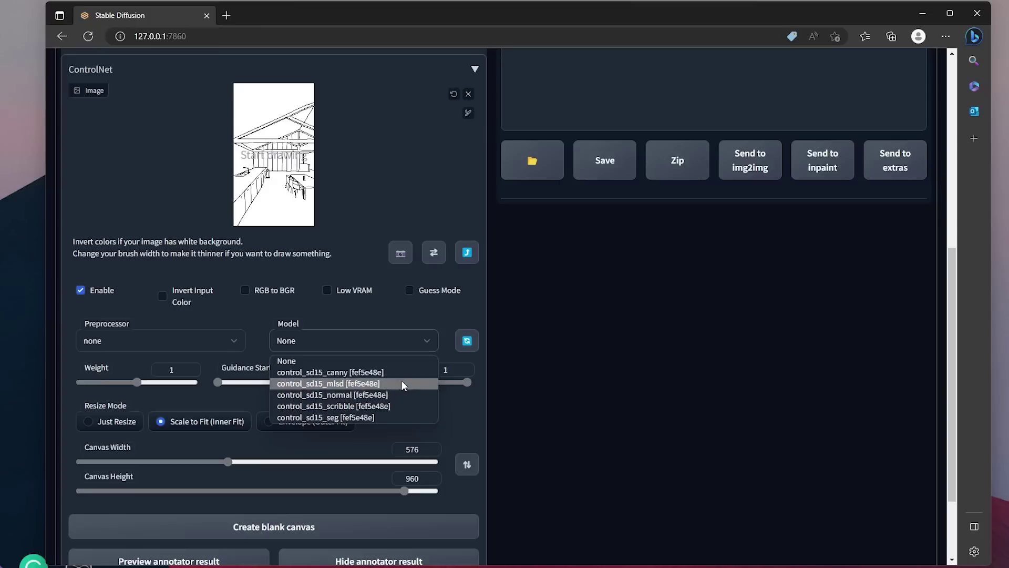
left_click(405, 406)
left_click(204, 340)
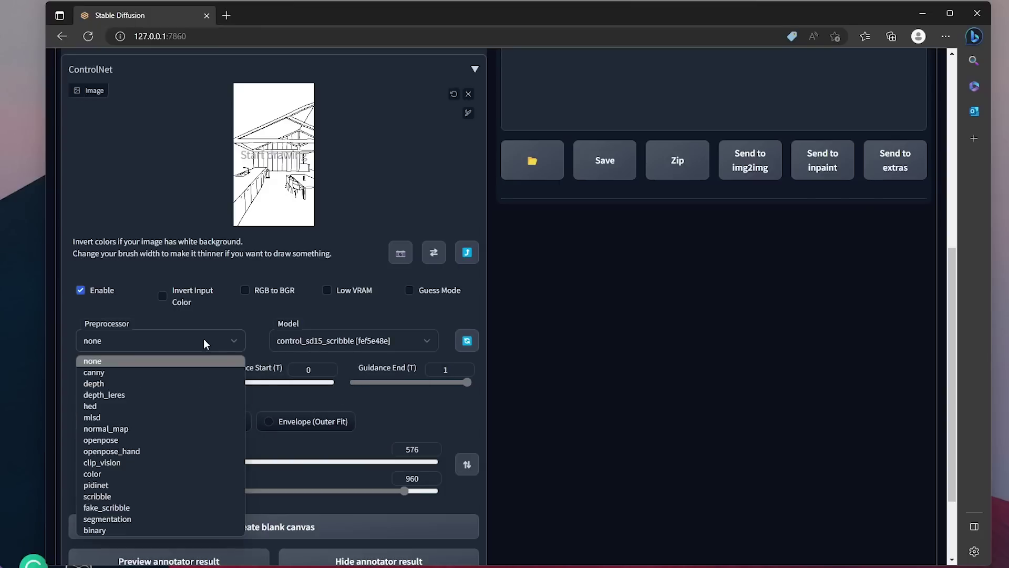
left_click(182, 497)
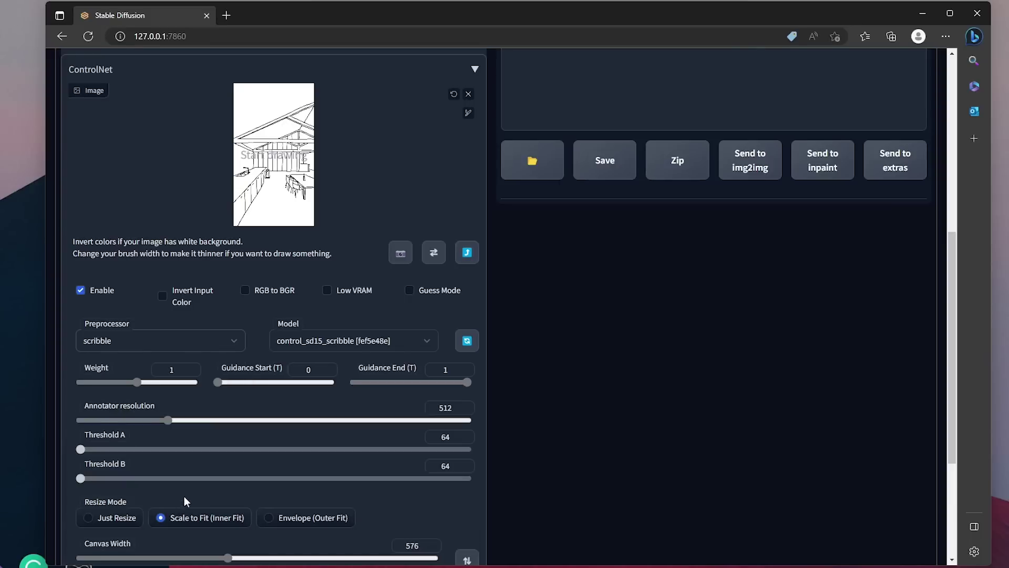
Review the remaining ControlNet settings and generate the interior image from the sketch.
scroll(396, 426, "down", 3)
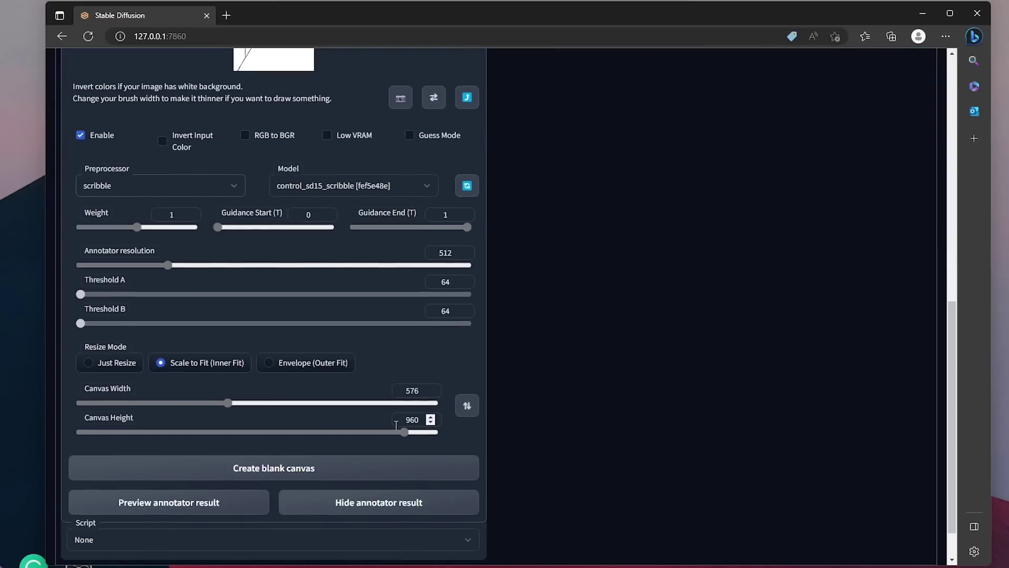
scroll(383, 394, "up", 8)
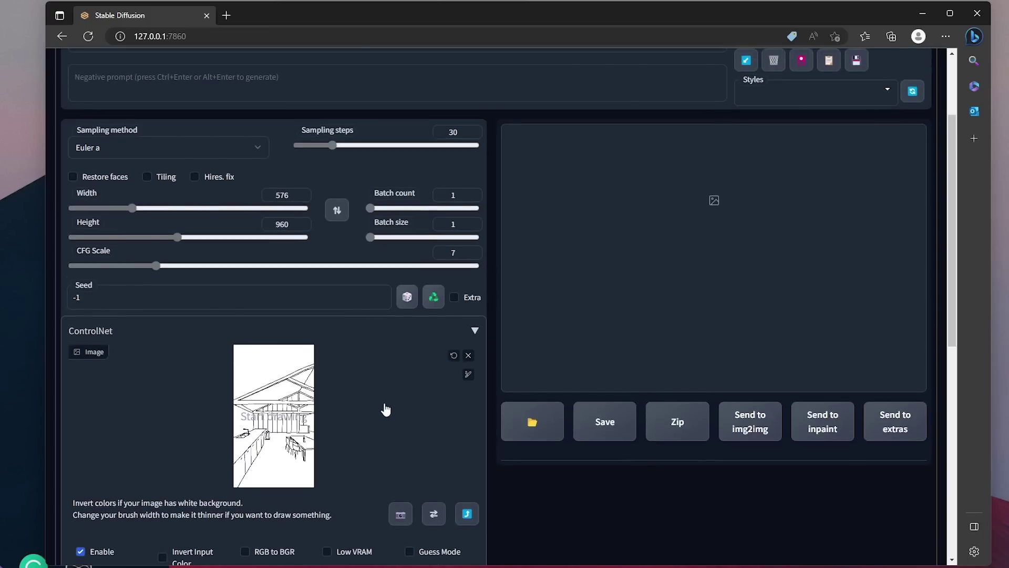
scroll(385, 411, "up", 3)
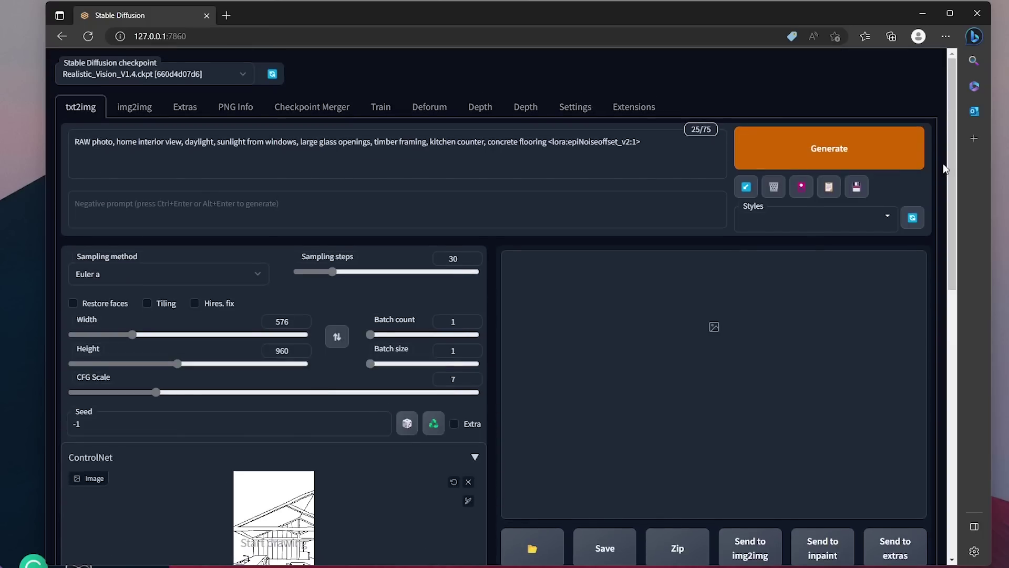
left_click(840, 158)
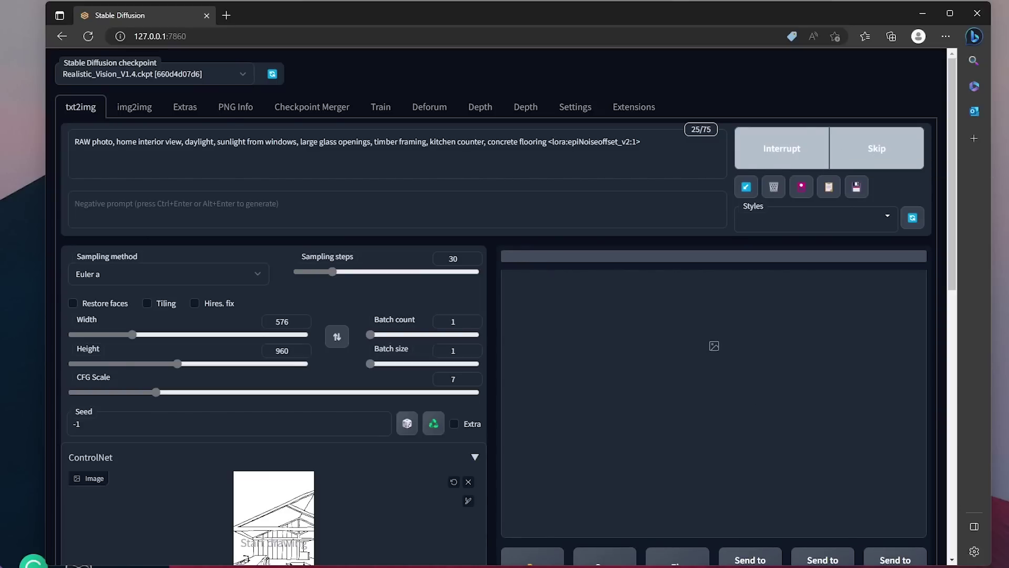
Switch to the console window to check the generation progress and return to the browser to look at the output.
key("alt+Tab")
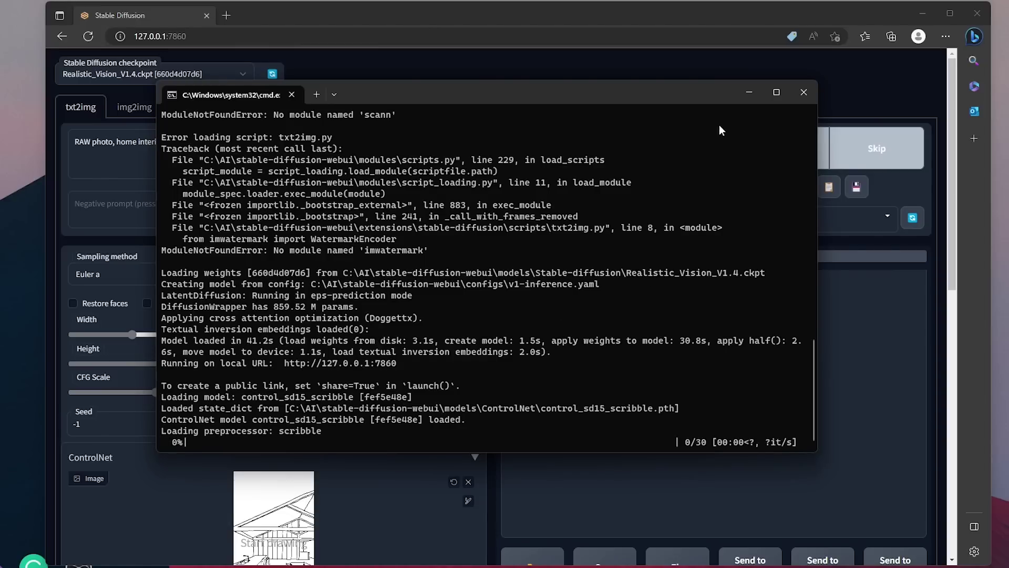
left_click_drag(703, 95, 482, 96)
left_click(702, 329)
scroll(703, 329, "down", 2)
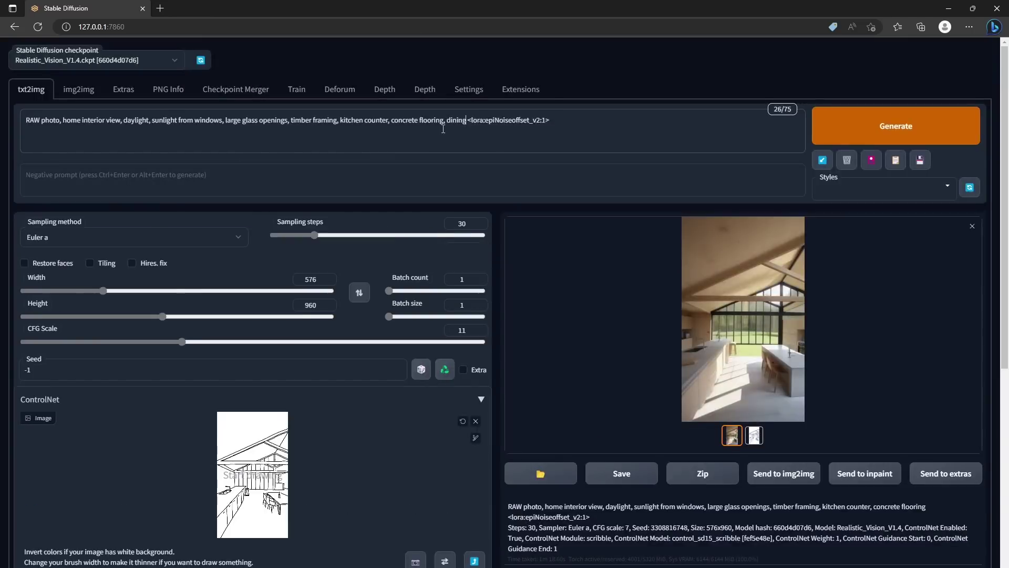
Regenerate with "metal dining table" in the prompt at CFG scale 11, regenerate with "white stucco walls," added, and view the result enlarged.
key("ctrl+Return")
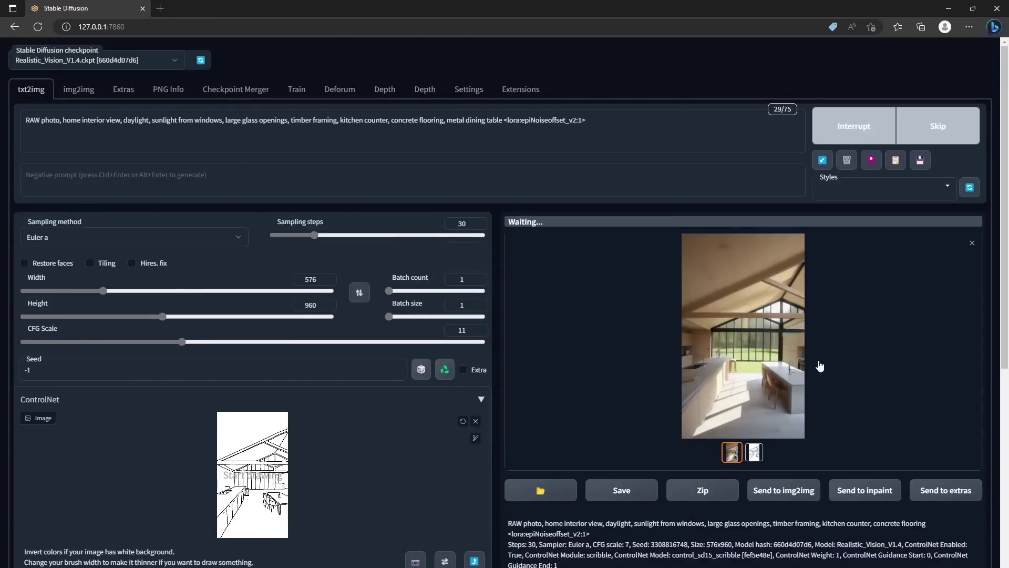
left_click(290, 119)
type("white stucco walls,")
key("ctrl+Return")
left_click(756, 354)
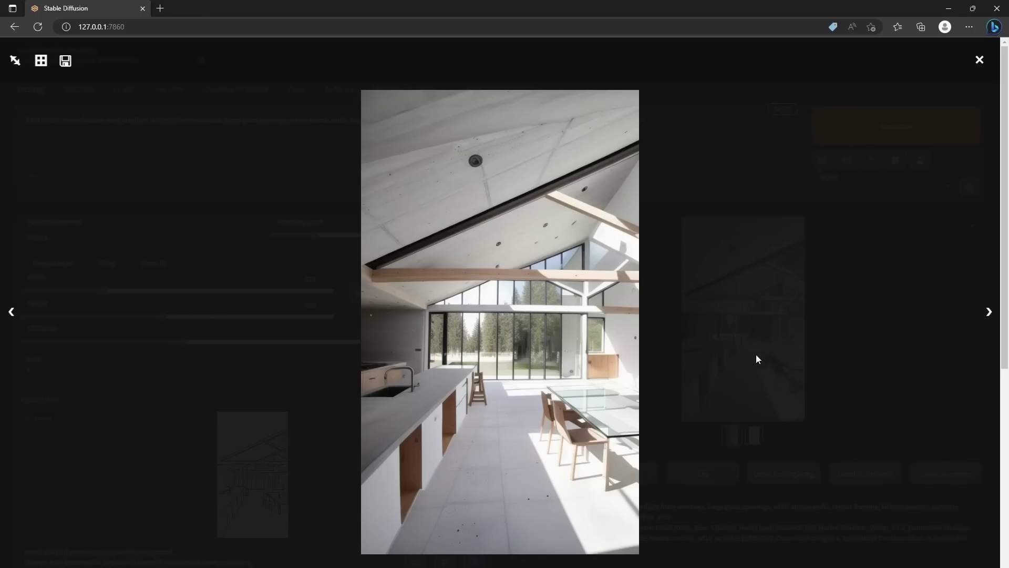
left_click(777, 329)
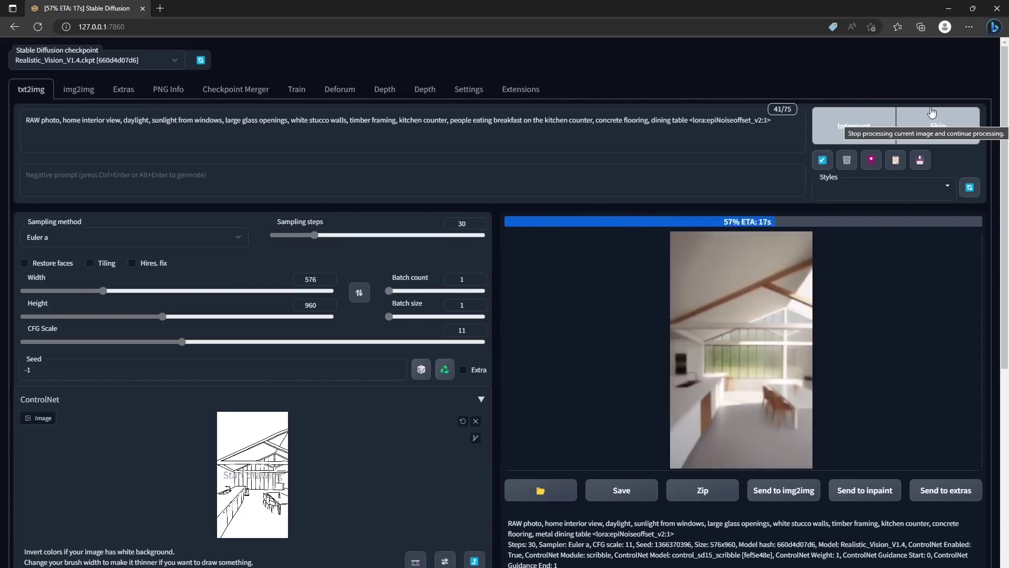
Generate a variant with "kid running in foreground", and another with "wooden dining table, green garden view outside" at 35 steps and CFG scale 13.
type("kid running in foreground")
left_click(838, 126)
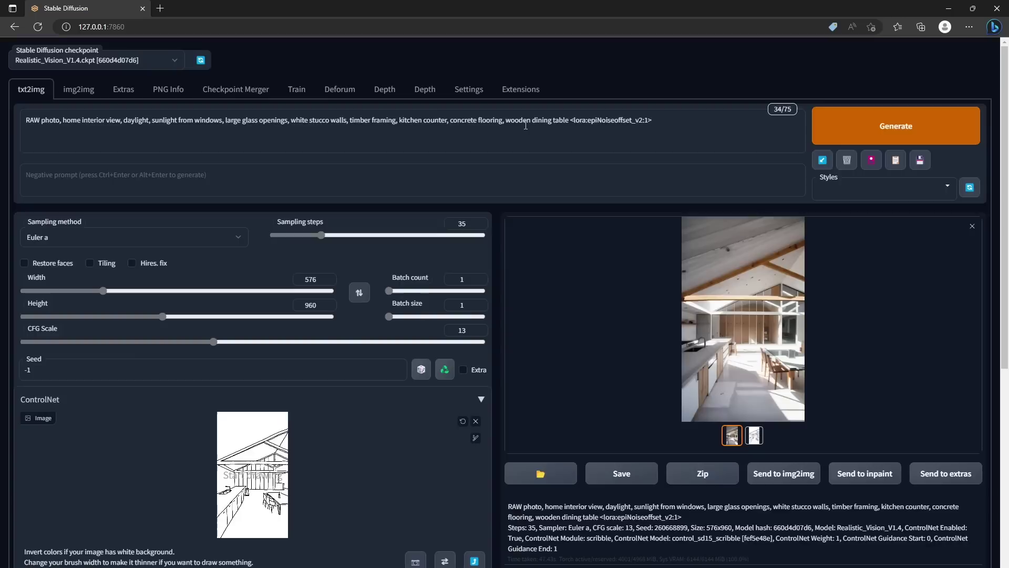
left_click(911, 117)
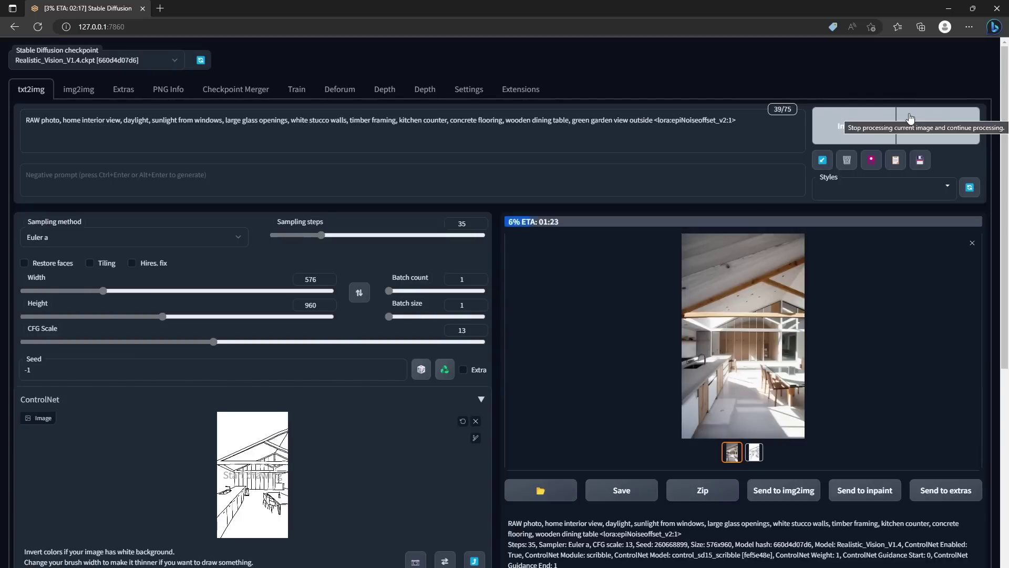
Switch to File Explorer and look through the generated images in the 2023-03-22 folder under outputs\txt2img-images.
key("alt+Tab")
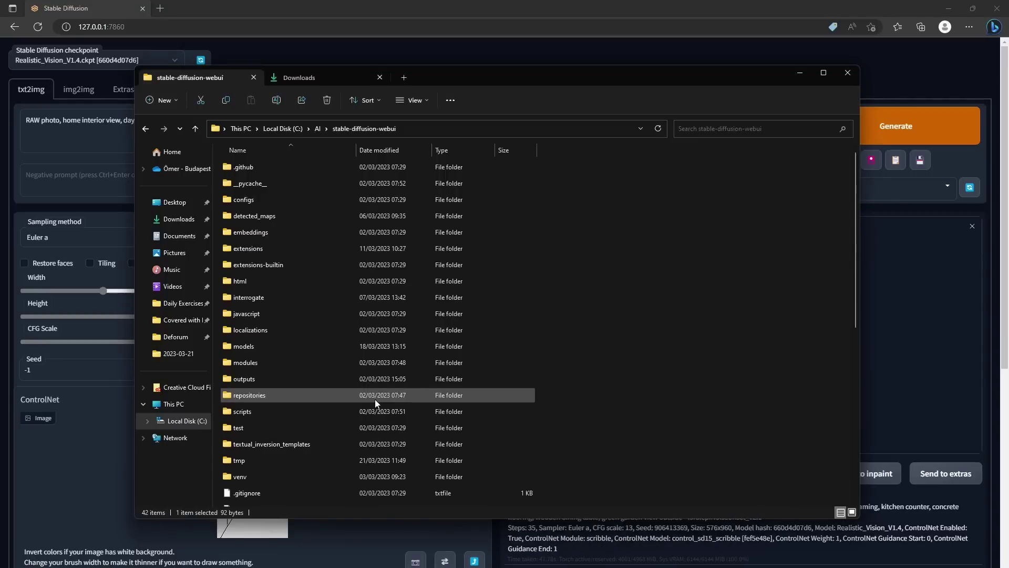
scroll(330, 385, "down", 1)
scroll(330, 387, "up", 1)
double_click(253, 380)
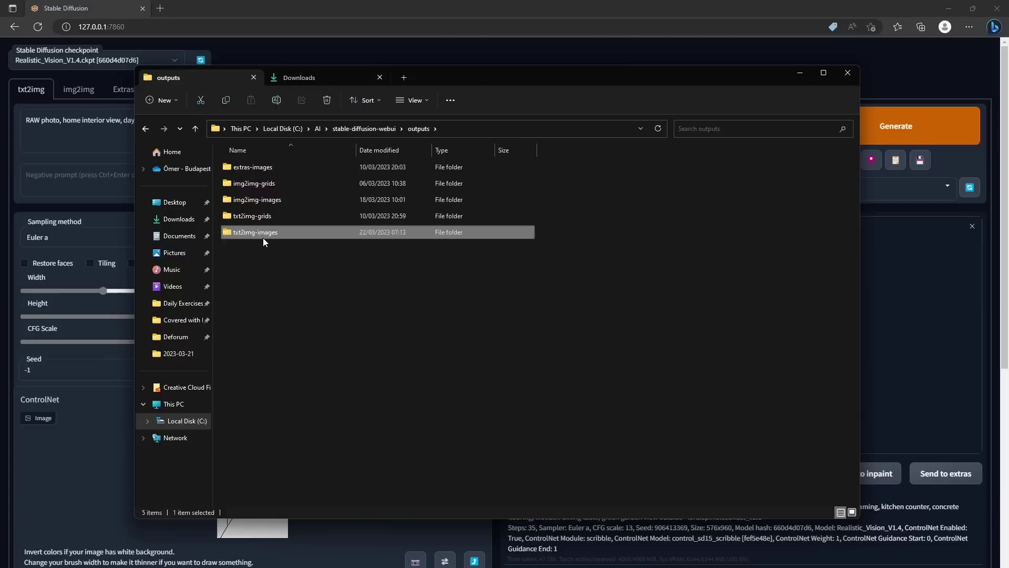
double_click(344, 284)
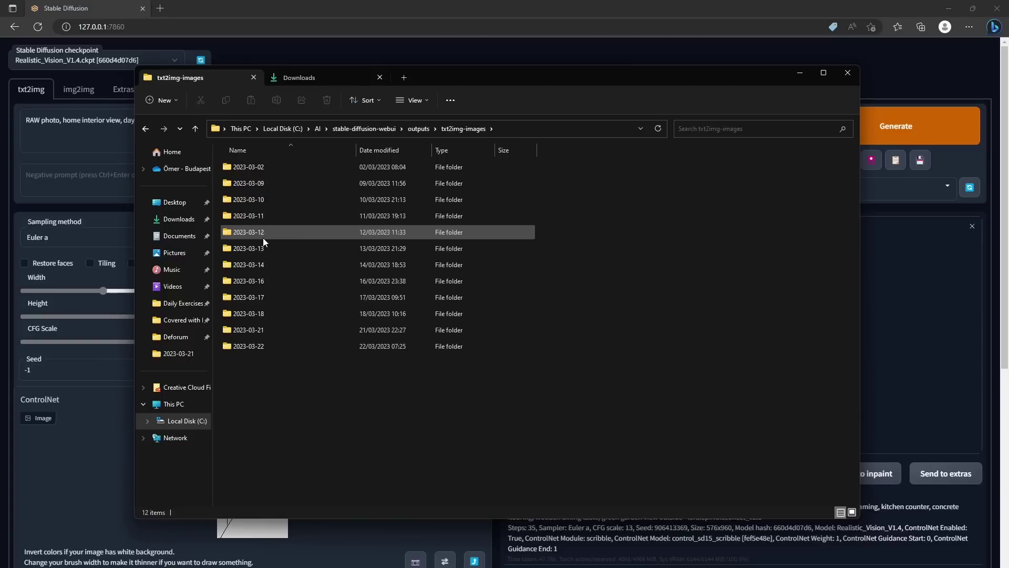
double_click(253, 347)
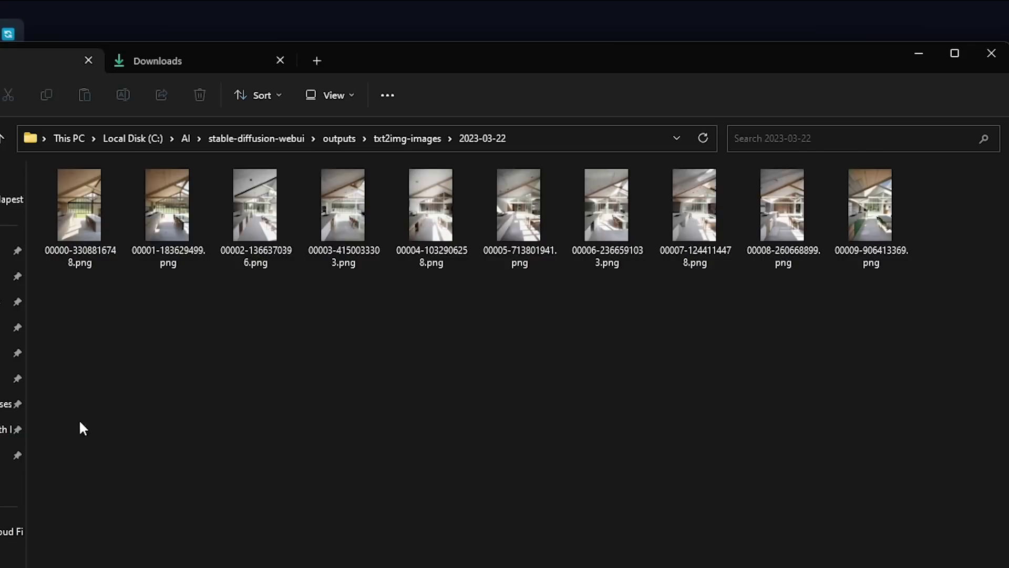
left_click_drag(980, 388, 158, 350)
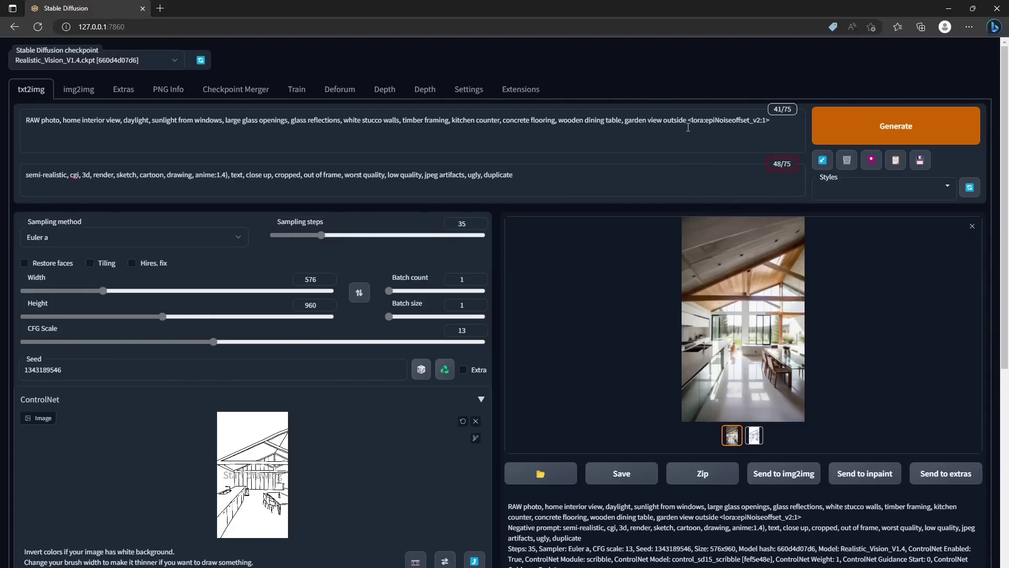
Add ", 8k uhd, dslr, soft lighting, high quality, film grain," after "garden view outside" in the prompt and regenerate the image.
left_click(686, 127)
type(", 8k uhd, dslr, soft lighting, high quality, film grain,")
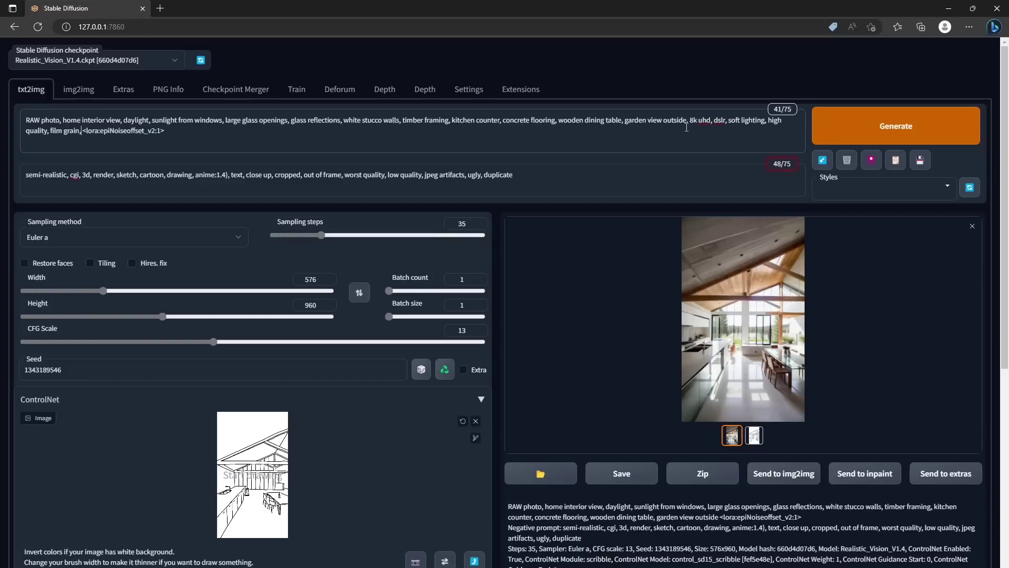
left_click(855, 125)
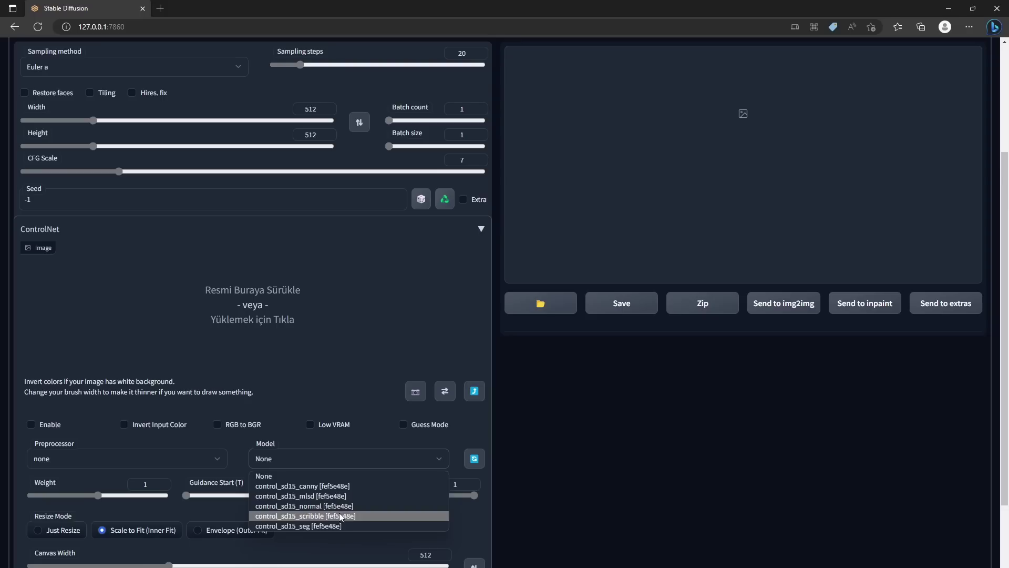
Set the ControlNet model to control_sd15_scribble [fef5e48e], choose the scribble preprocessor, and enable ControlNet.
left_click(284, 516)
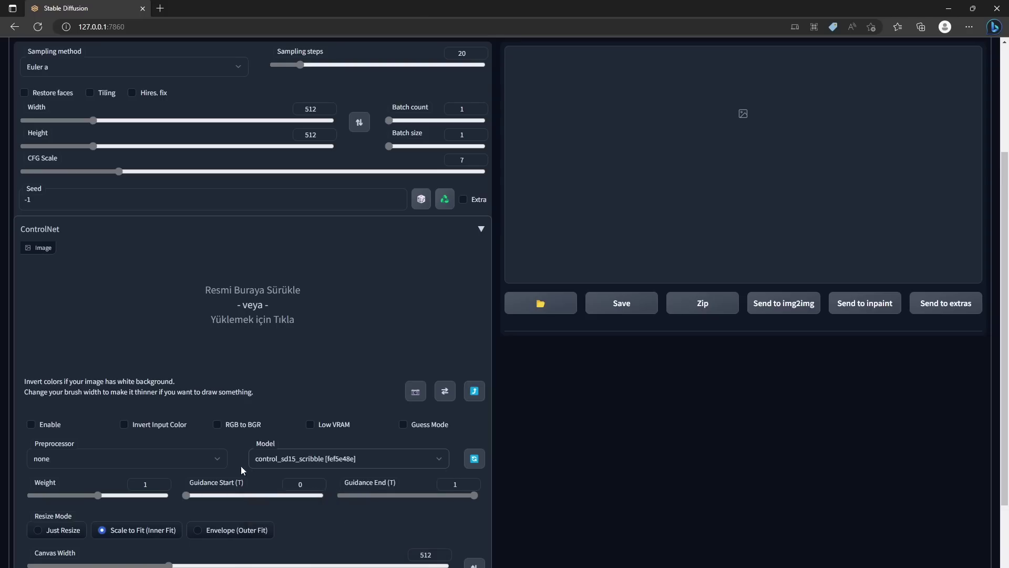
left_click(228, 459)
left_click(171, 421)
left_click(53, 340)
Load Sketch_01.jpg from the Downloads folder as the ControlNet input image.
left_click(242, 260)
left_click(223, 136)
left_click(151, 108)
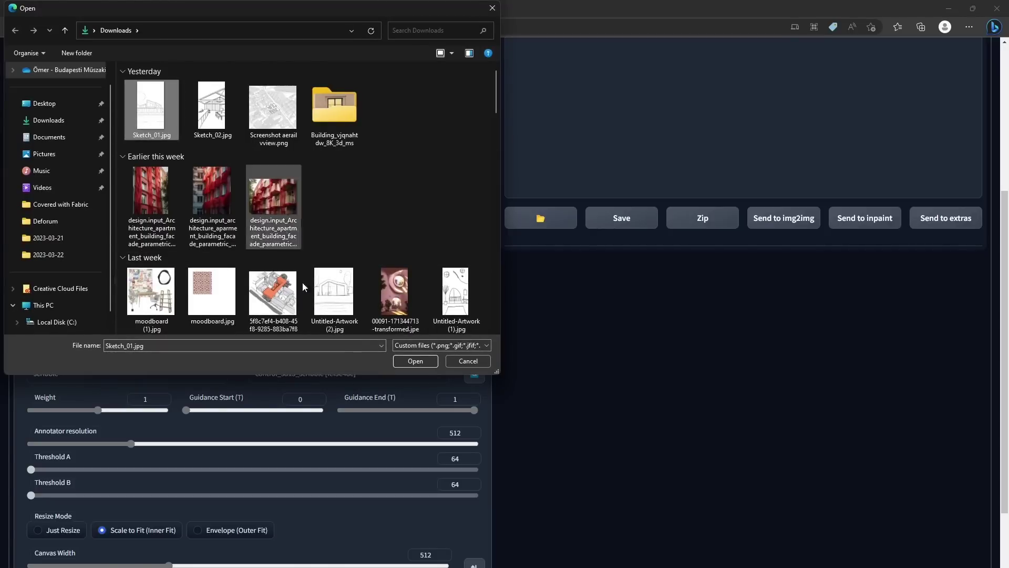
left_click(415, 361)
Fill the negative prompt with "semi-realistic, cgi, 3d, render, sketch, cartoon, drawing, anime:1.4), text, close up, cropped, out of frame, worst quality, low quality, jpeg artifacts, ugly".
scroll(191, 199, "up", 5)
left_click(185, 195)
key("ctrl+v")
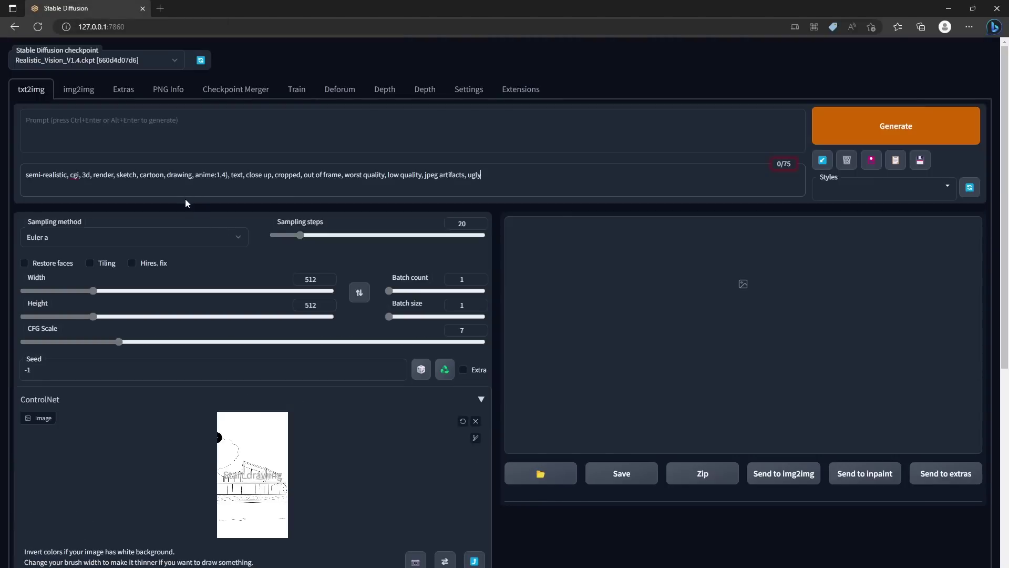
Write the prompt "RAW photo, exterior home view, concrete walls and roof, large glass windows, glass reflections, 8k uhd, dslr, soft lighting, high quality".
key("shift+Tab")
type("R")
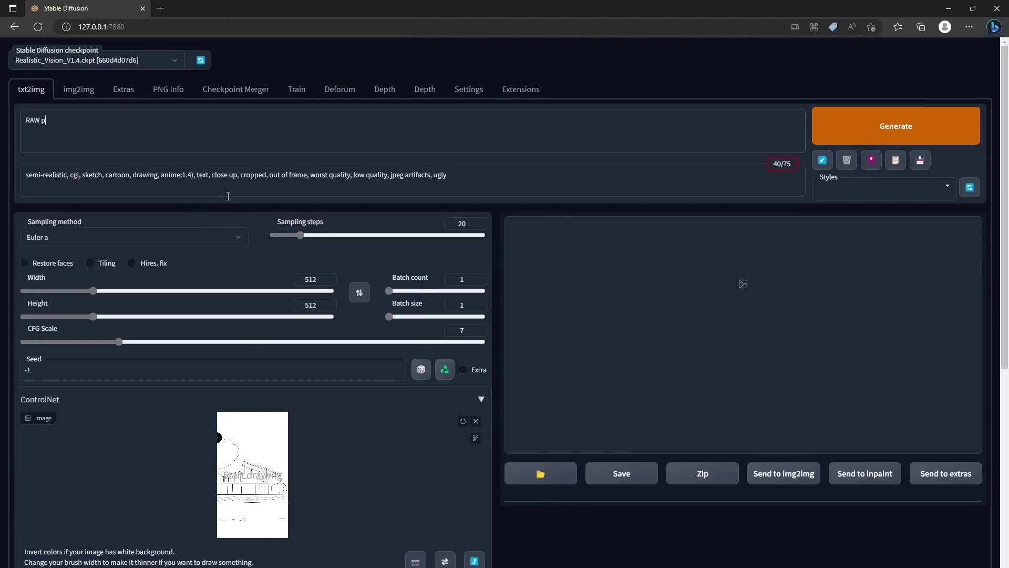
type("AW photo, exterior home view, concrete")
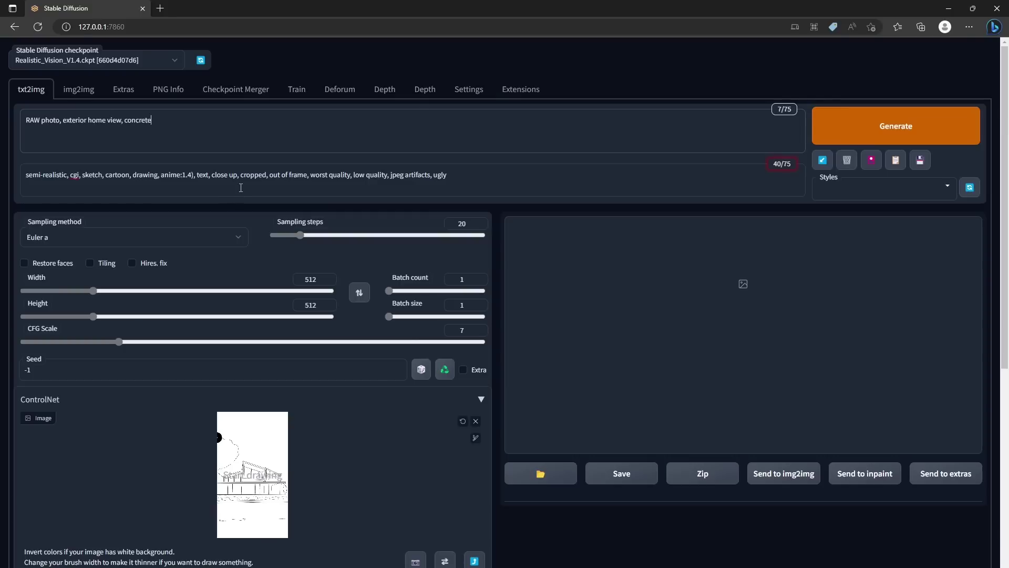
type(" walls and roof, large glass windows, glass reflections, ")
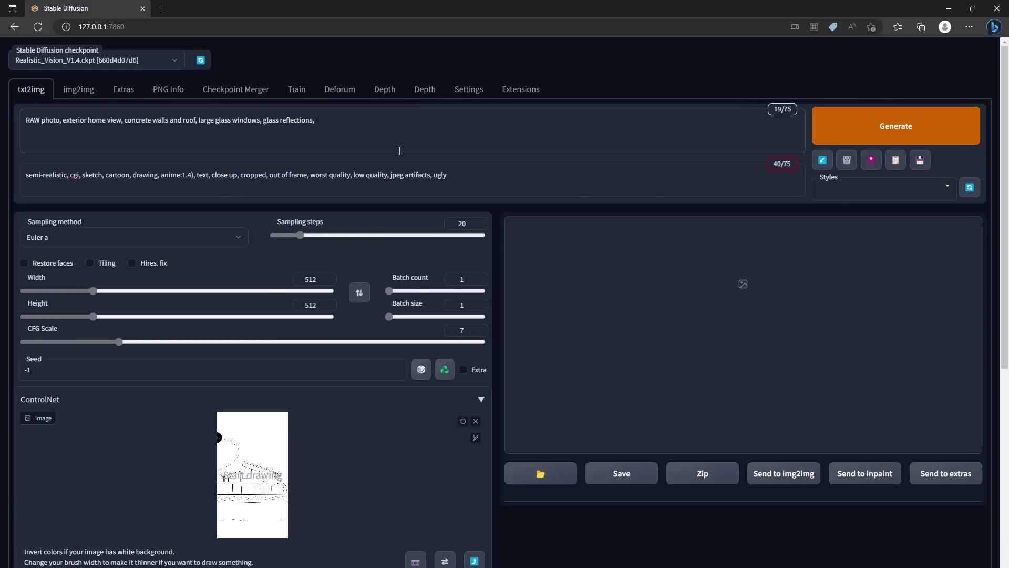
type("8k uhd, dslr, soft lighting, high quality")
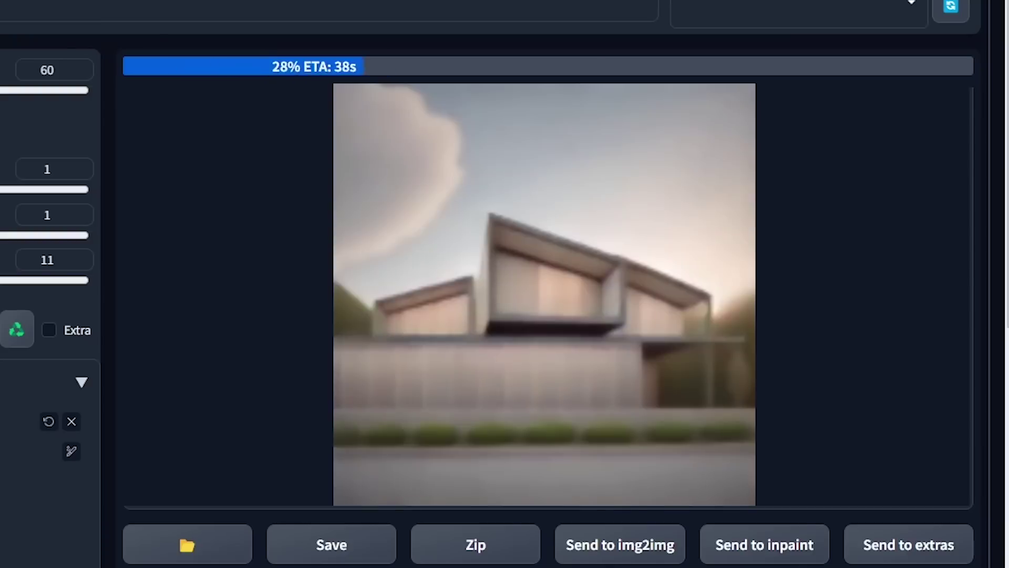